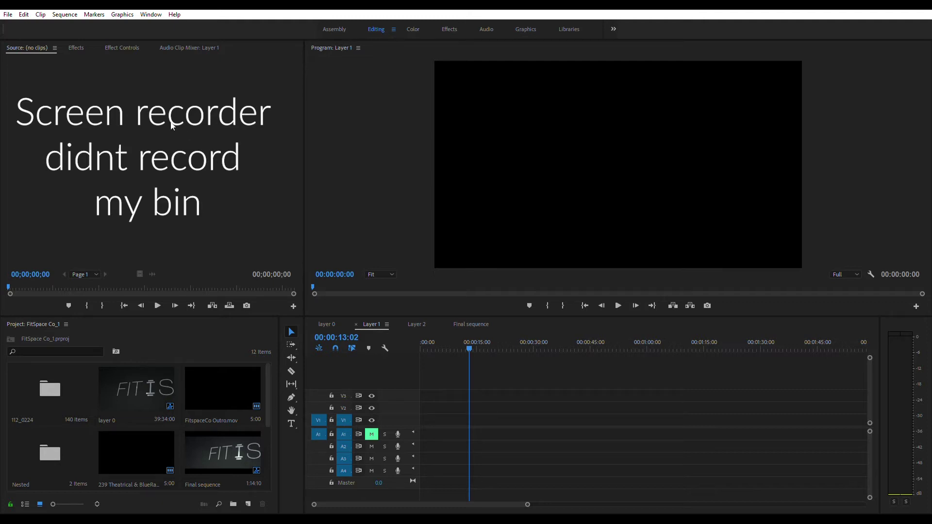
# Place all the footage from the bin at the start of the Layer 1 sequence on V1 and skim through it.
pyautogui.moveTo(57, 101); pyautogui.dragTo(424, 419)
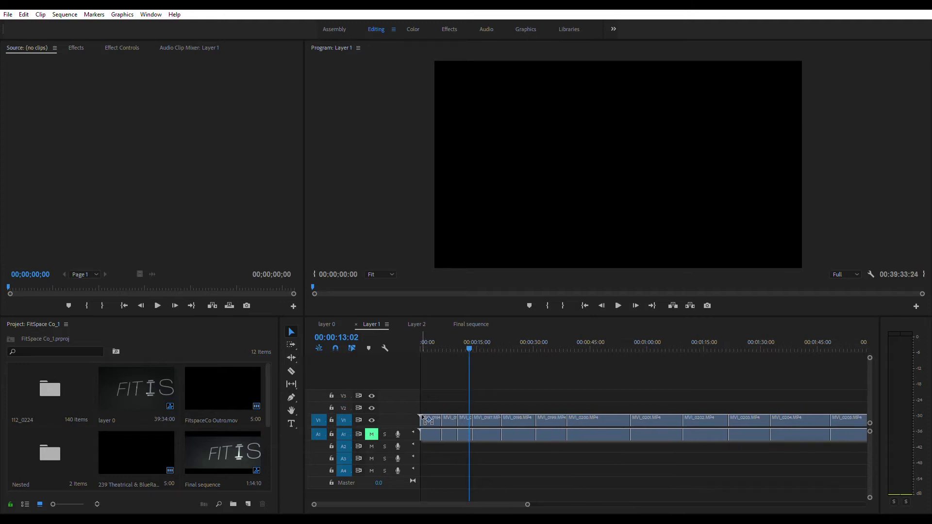
pyautogui.moveTo(427, 335); pyautogui.dragTo(485, 335)
pyautogui.press('-')
pyautogui.press('-')
pyautogui.press('-')
pyautogui.press('-')
pyautogui.press('-')
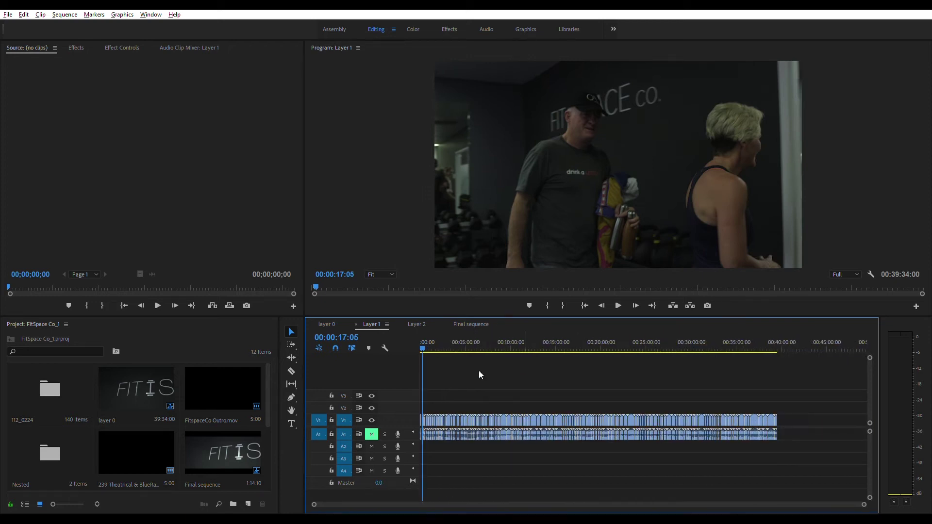
pyautogui.moveTo(439, 340); pyautogui.dragTo(775, 345)
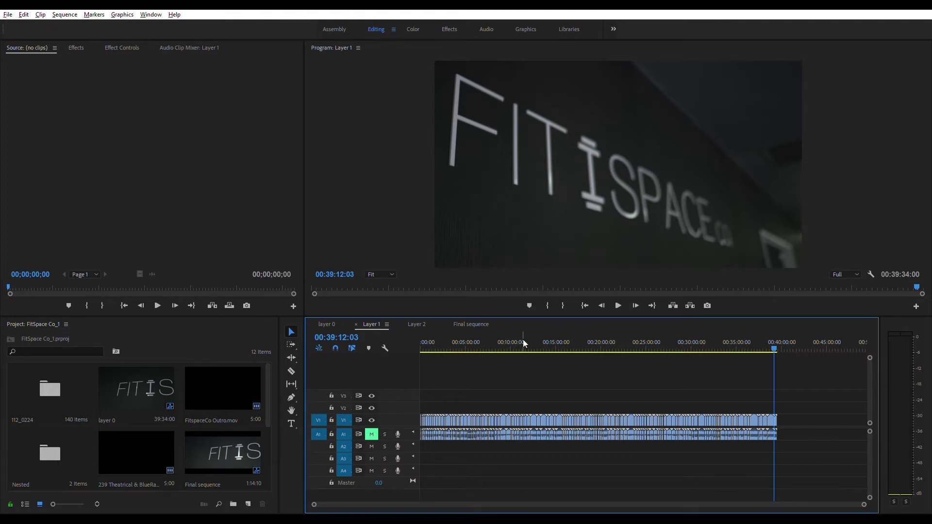
pyautogui.moveTo(455, 336); pyautogui.dragTo(406, 341)
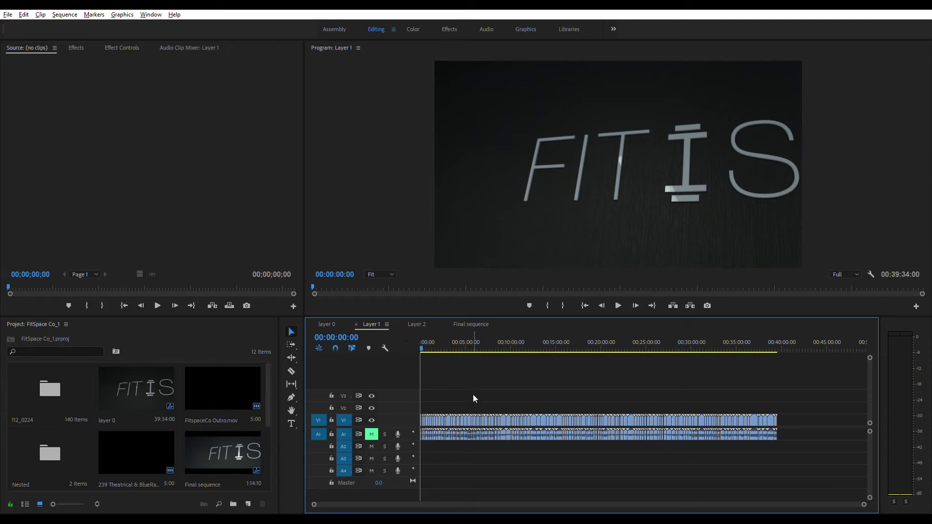
# Review the opening clips of the Layer 1 sequence and raise the second and third clips to track V2.
pyautogui.scroll(10, 475, 400)
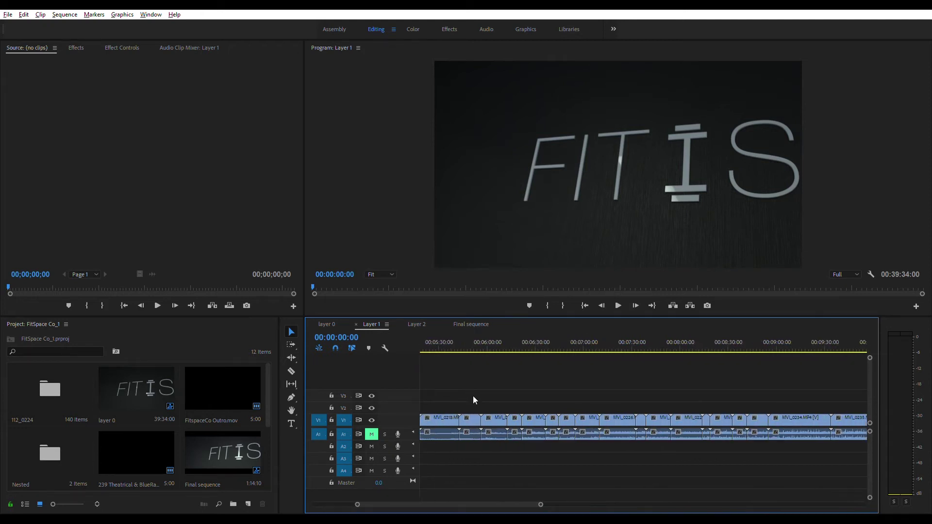
pyautogui.scroll(3, 472, 395)
pyautogui.moveTo(440, 496); pyautogui.dragTo(371, 499)
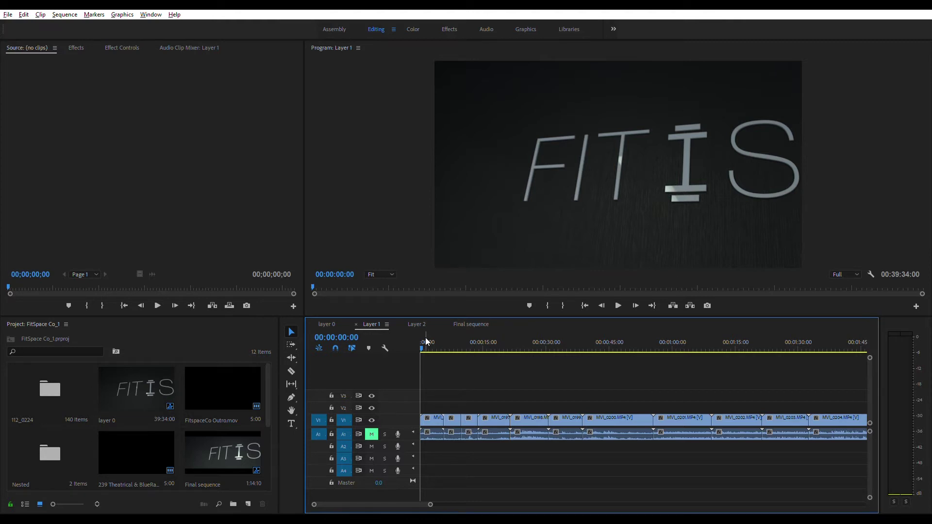
pyautogui.moveTo(425, 337); pyautogui.dragTo(456, 329)
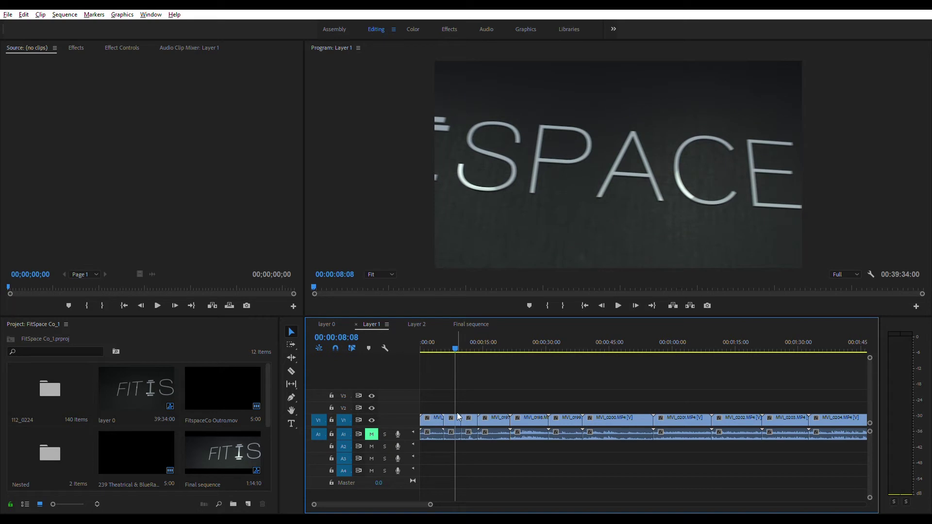
pyautogui.moveTo(457, 417); pyautogui.dragTo(458, 406)
pyautogui.moveTo(459, 345); pyautogui.dragTo(471, 336)
pyautogui.moveTo(469, 419); pyautogui.dragTo(469, 407)
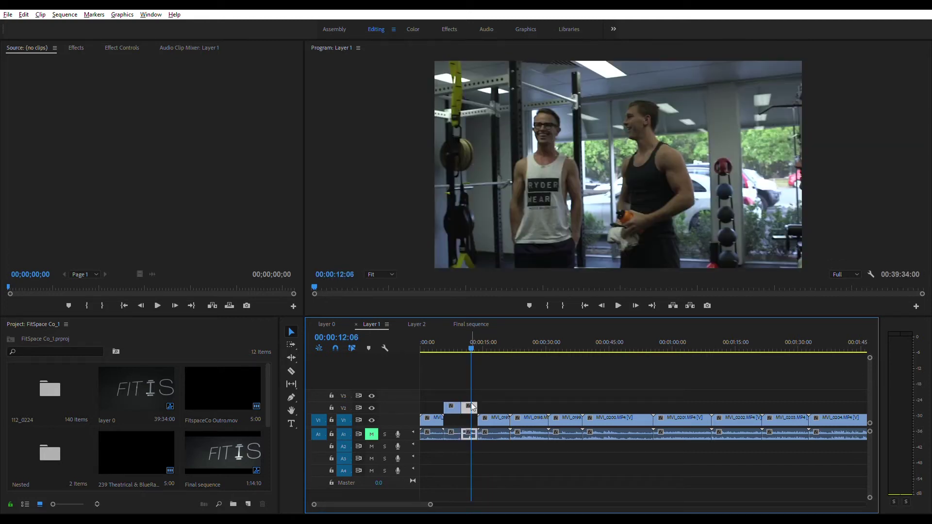
# Skim the following clips and raise MVI_0198, MVI_0200 and MVI_0201 to track V2 without shifting their timing.
pyautogui.moveTo(484, 332); pyautogui.dragTo(534, 319)
pyautogui.moveTo(540, 419); pyautogui.dragTo(541, 406)
pyautogui.moveTo(564, 337); pyautogui.dragTo(622, 364)
pyautogui.moveTo(627, 408); pyautogui.dragTo(626, 406)
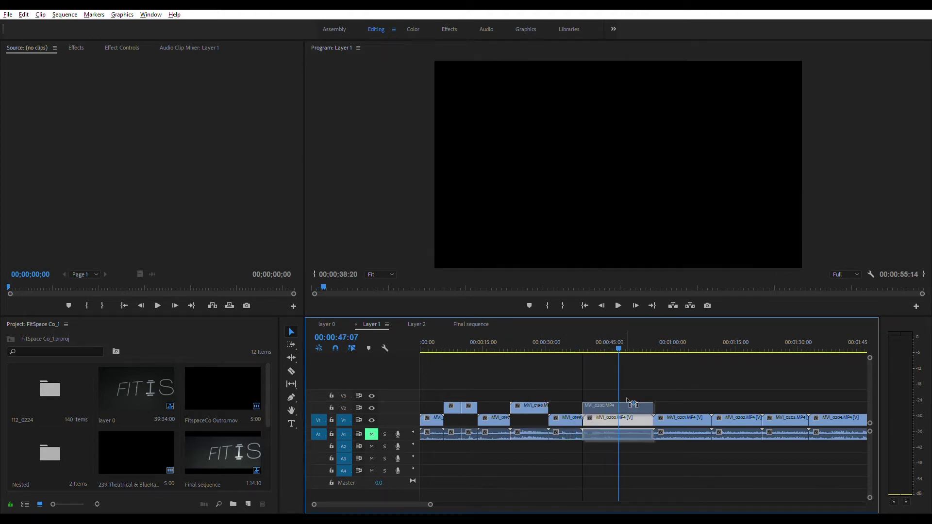
pyautogui.moveTo(661, 335); pyautogui.dragTo(685, 328)
pyautogui.click(696, 413)
pyautogui.moveTo(696, 412); pyautogui.dragTo(695, 398)
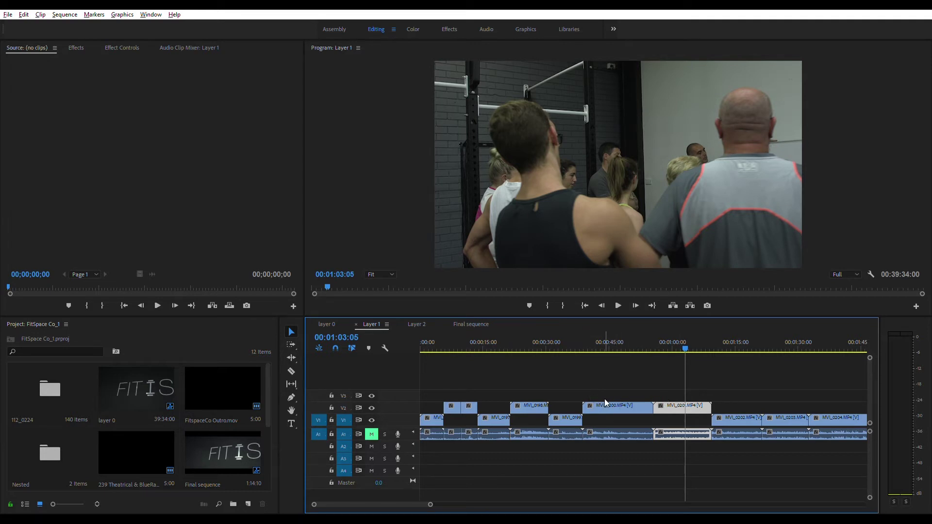
pyautogui.keyDown('alt'); pyautogui.scroll(-2, 607, 399); pyautogui.keyUp('alt')
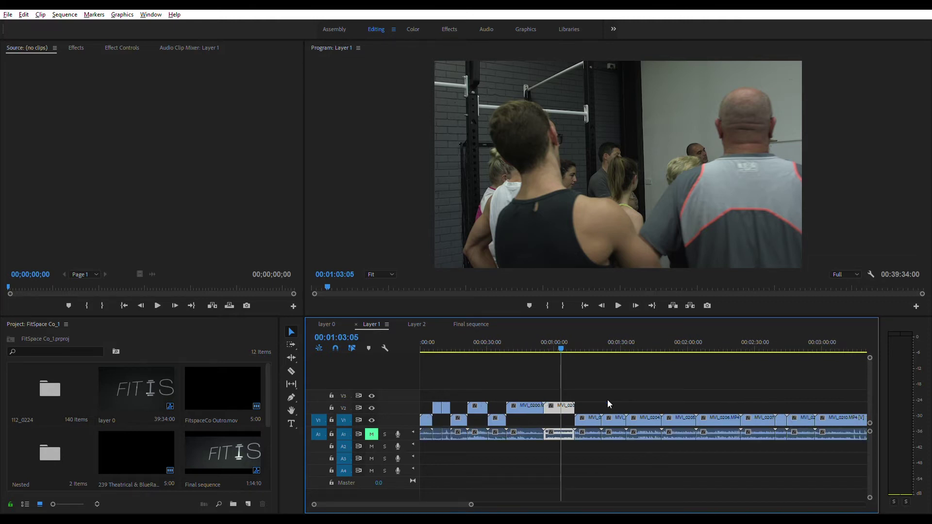
pyautogui.click(556, 369)
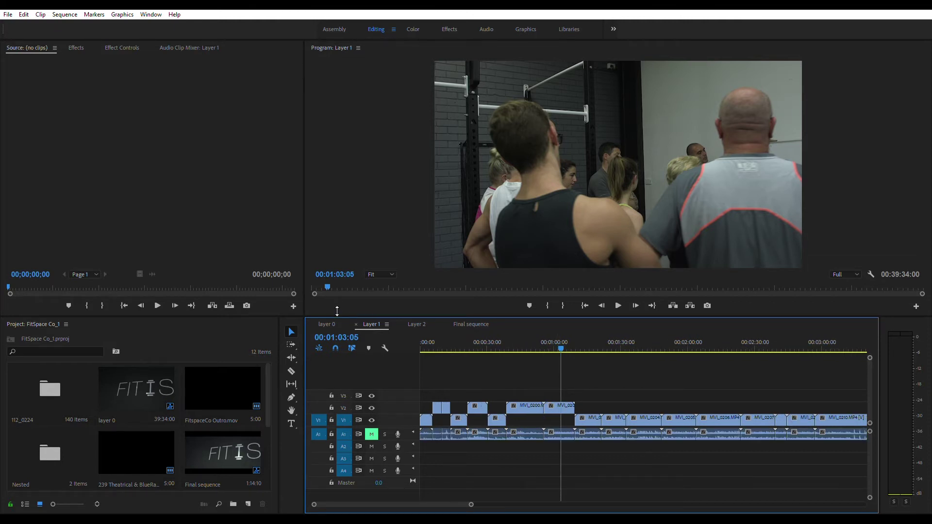
# Select all the pink Video 2 clips in the layer 0 sequence and open the Layer 2 sequence in full.
pyautogui.click(328, 324)
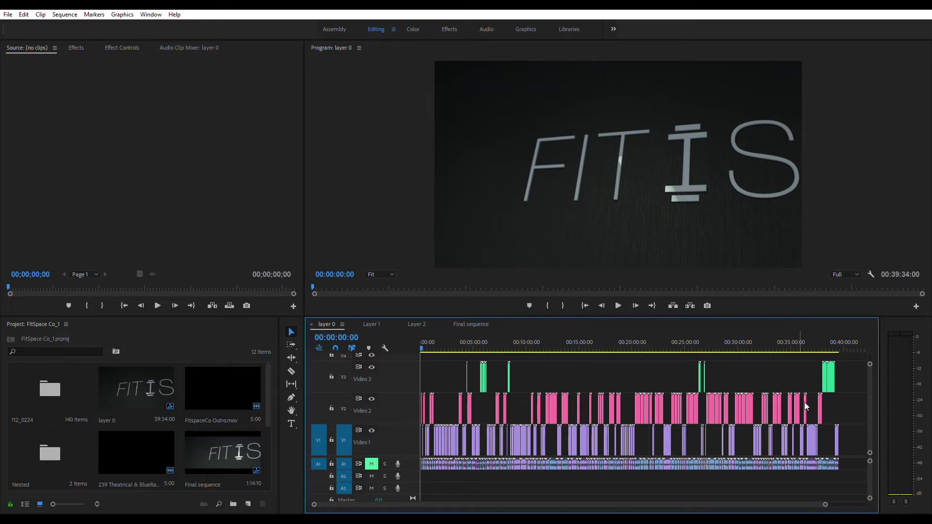
pyautogui.moveTo(842, 405); pyautogui.dragTo(408, 407)
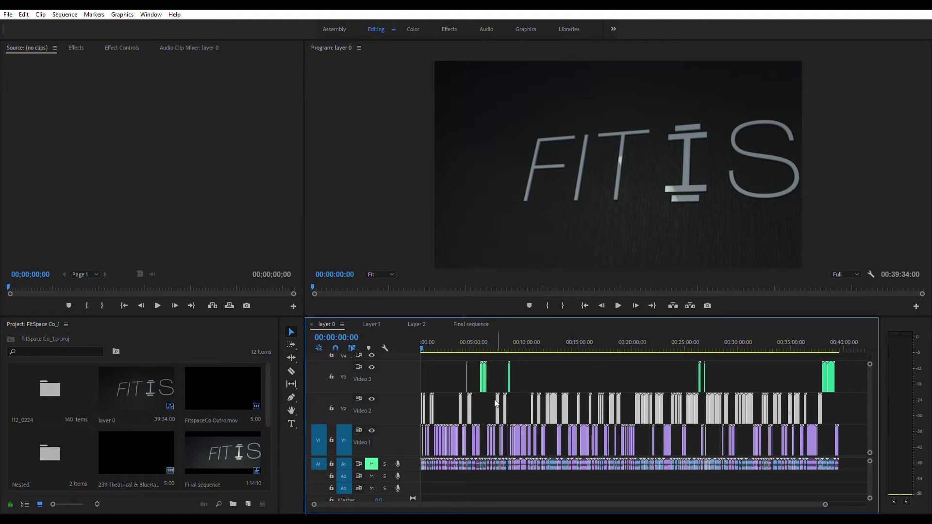
pyautogui.click(424, 322)
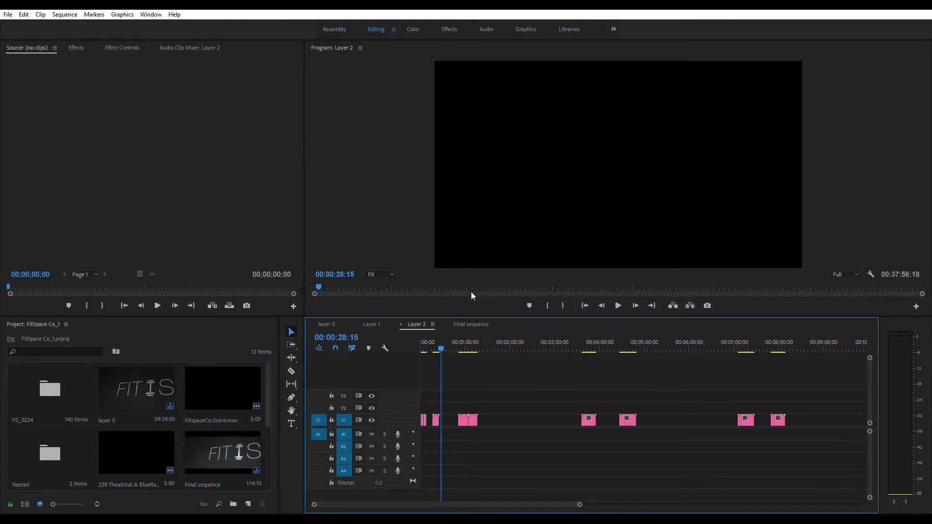
pyautogui.moveTo(466, 335); pyautogui.dragTo(481, 337)
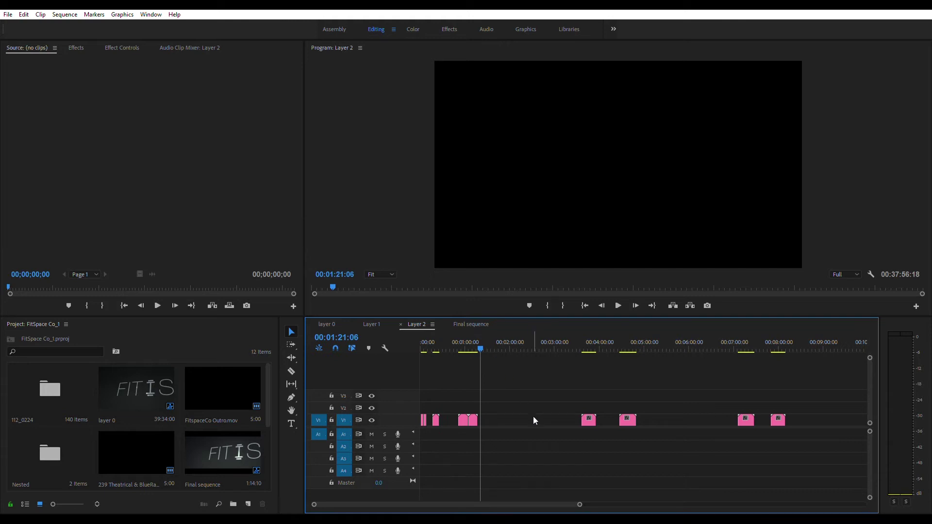
pyautogui.press('-')
pyautogui.press('-')
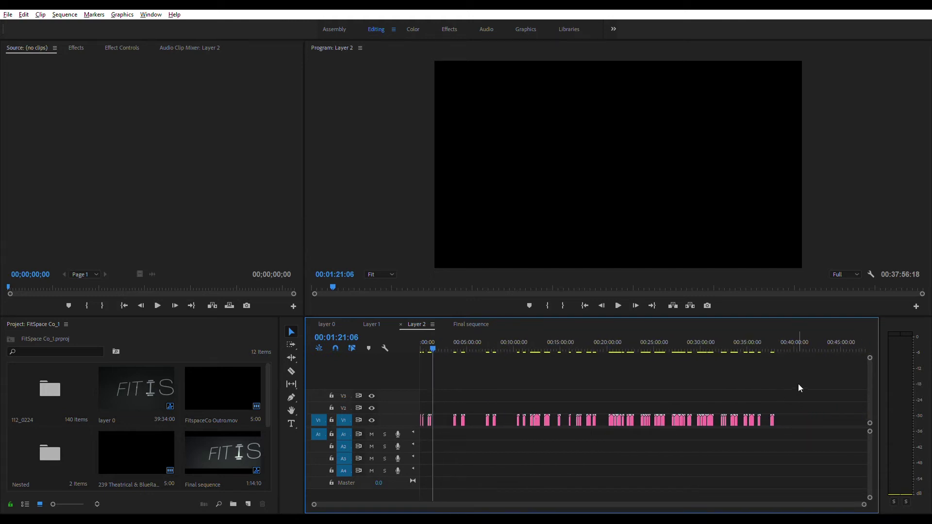
# Delete all the gaps between the clips on V1 of the Layer 2 sequence so they sit back to back.
pyautogui.click(507, 414)
pyautogui.click(474, 414)
pyautogui.click(506, 414)
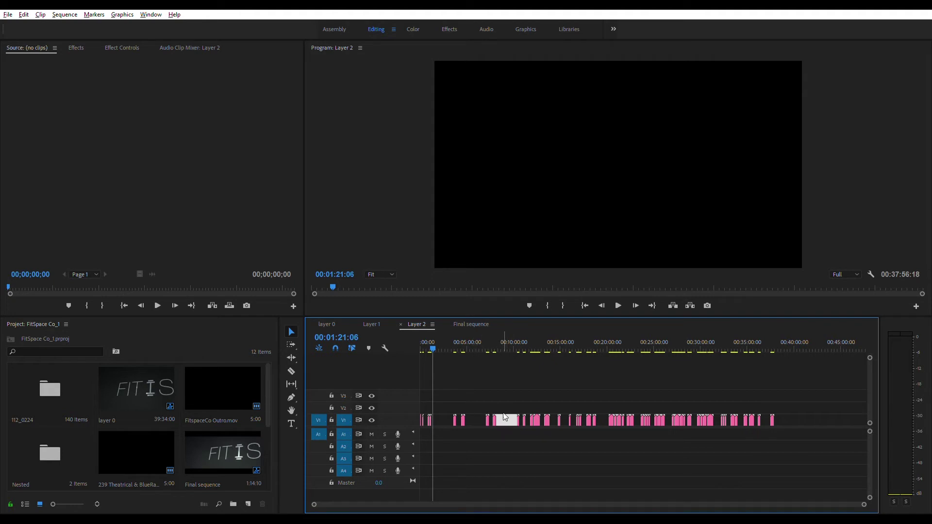
pyautogui.click(477, 414)
pyautogui.press('Delete')
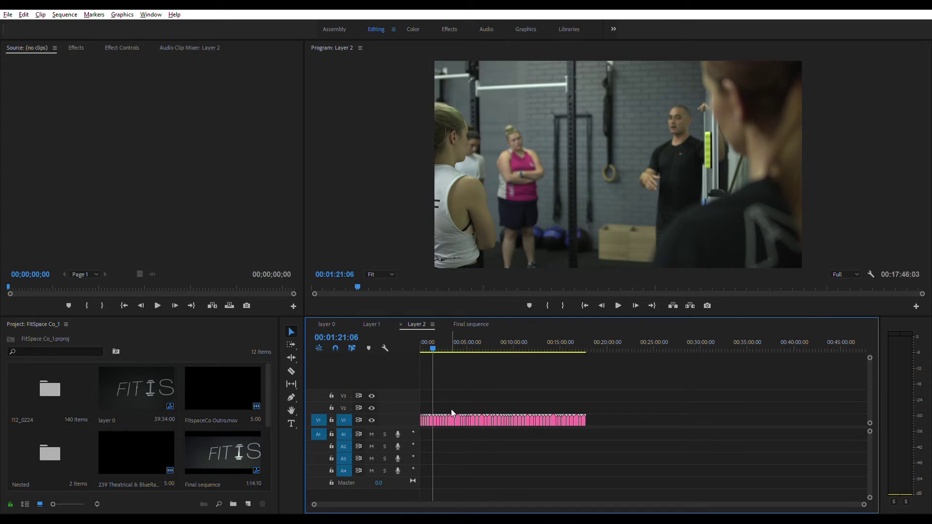
# Review the beginning of the Layer 2 sequence and split the second clip at 00:00:08:01.
pyautogui.press('=')
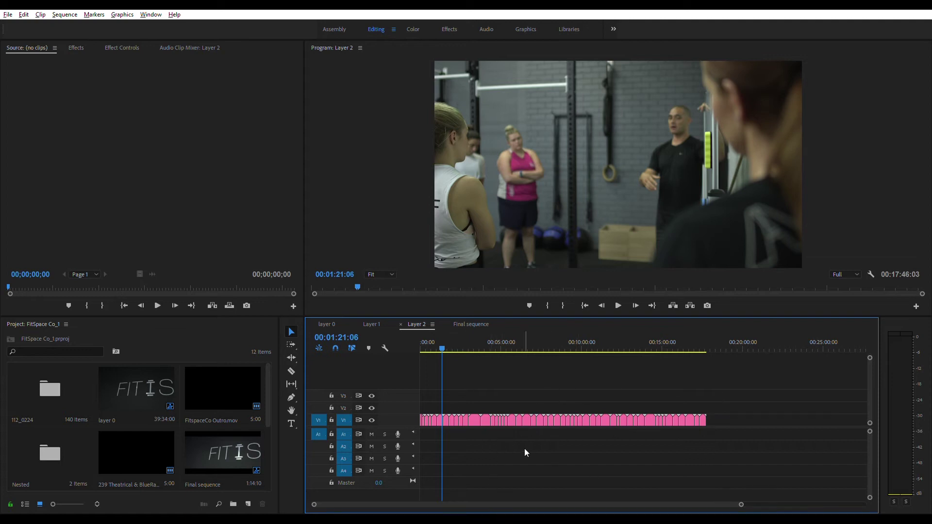
pyautogui.press('=')
pyautogui.scroll(5, 485, 429)
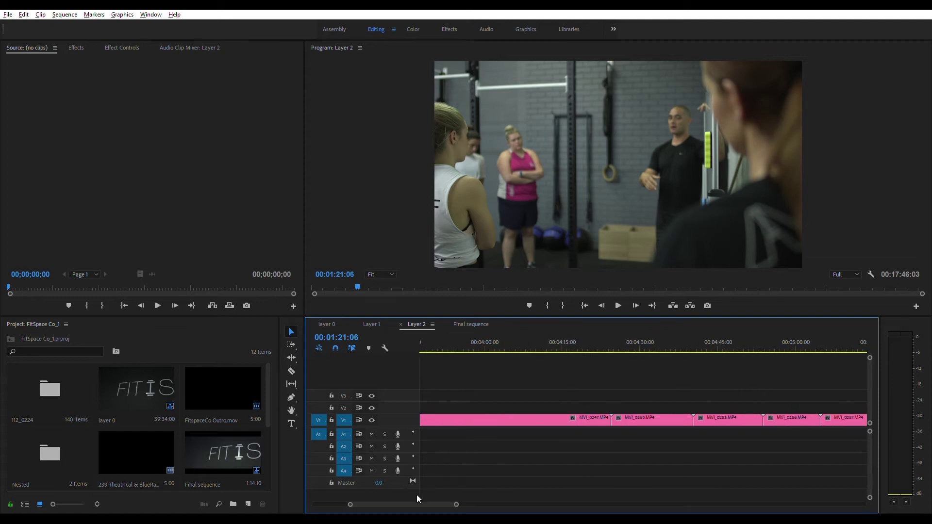
pyautogui.moveTo(416, 495); pyautogui.dragTo(352, 496)
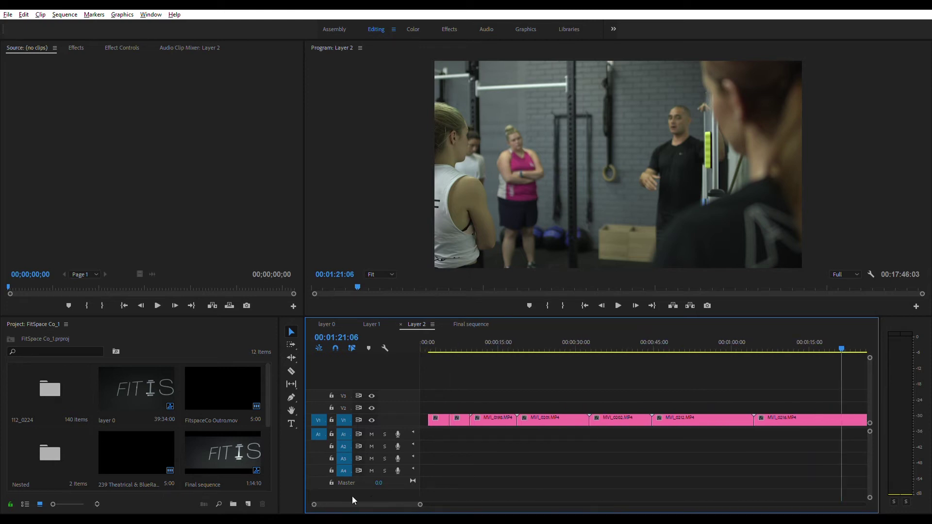
pyautogui.moveTo(437, 333); pyautogui.dragTo(458, 328)
pyautogui.moveTo(450, 417); pyautogui.dragTo(459, 415)
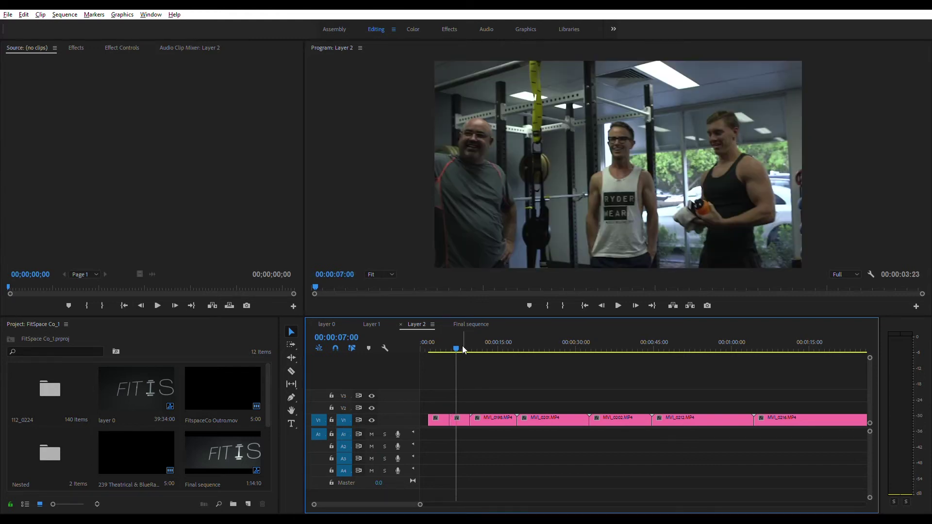
pyautogui.moveTo(456, 337); pyautogui.dragTo(463, 337)
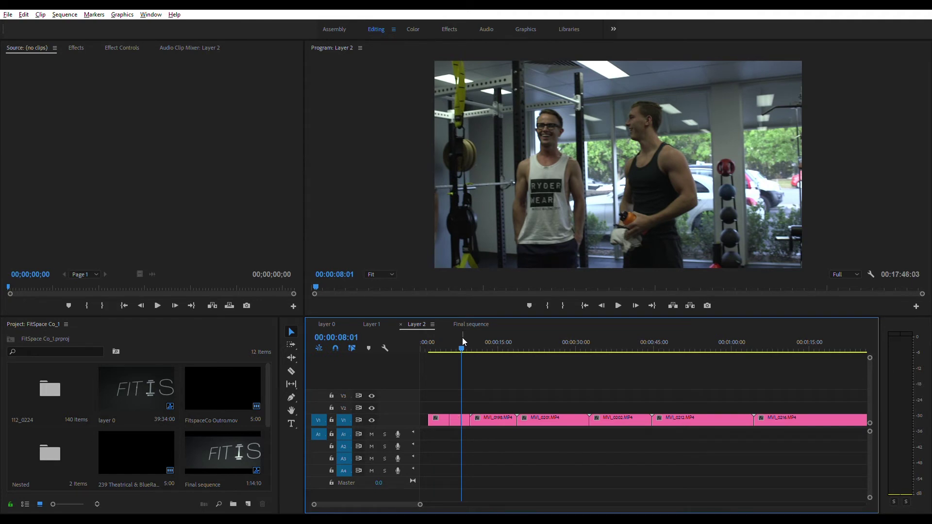
# Skim the rest of the second clip and raise its portion after the cut to track V2.
pyautogui.scroll(3, 463, 337)
pyautogui.click(459, 335)
pyautogui.moveTo(460, 334); pyautogui.dragTo(485, 333)
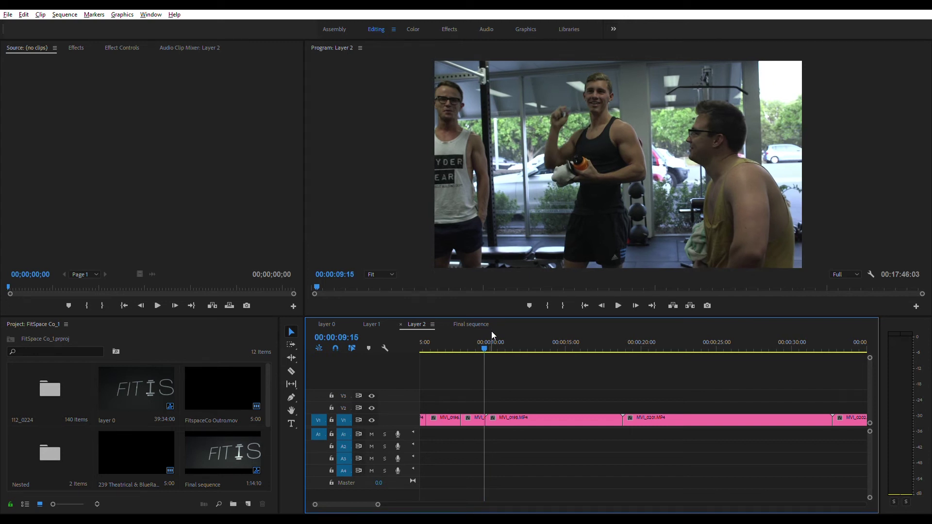
pyautogui.click(473, 417)
pyautogui.moveTo(477, 413); pyautogui.dragTo(475, 403)
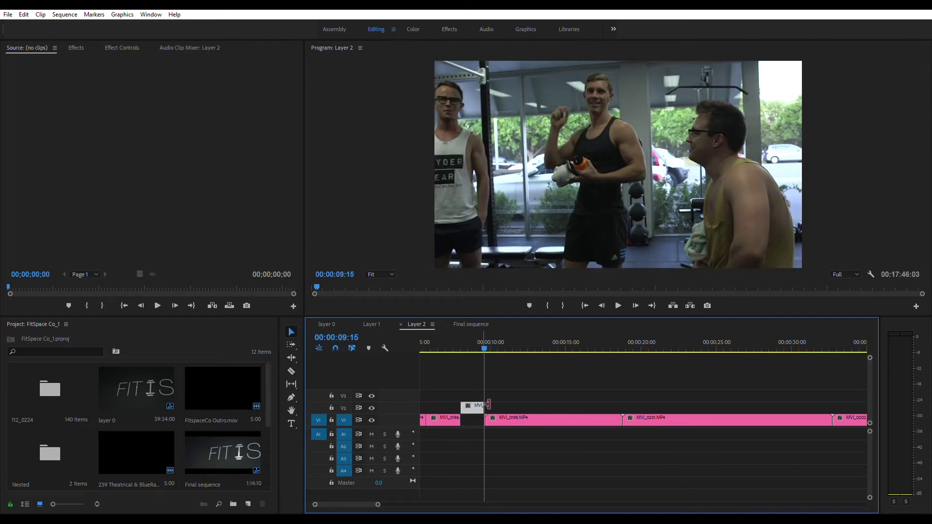
# Split clip MVI_0198 at 00:00:13:15 and 00:00:16:20, and raise the middle segment to track V2.
pyautogui.moveTo(492, 333); pyautogui.dragTo(545, 331)
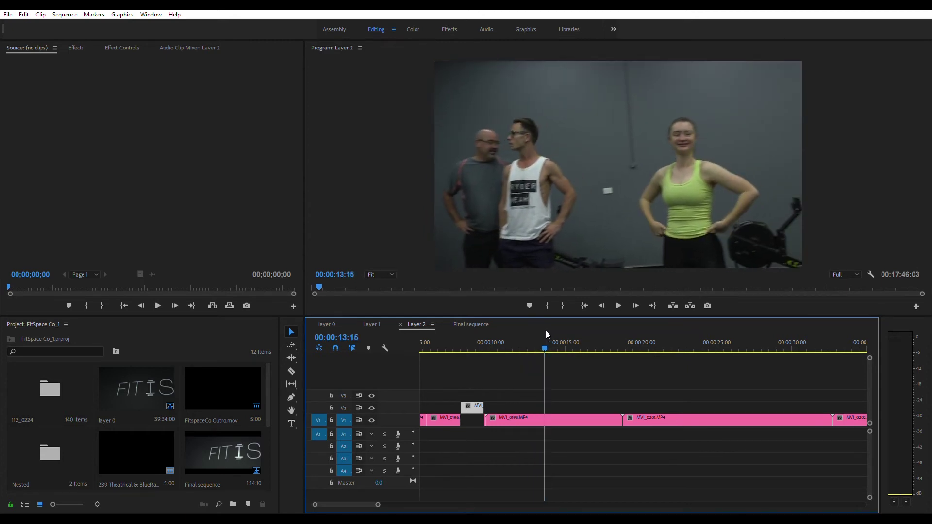
pyautogui.click(554, 408)
pyautogui.hotkey('ctrl', 'k')
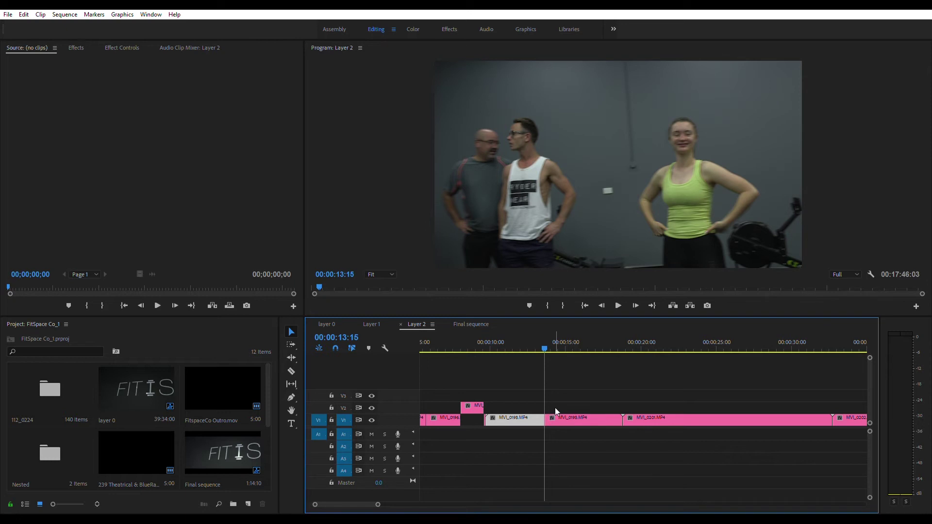
pyautogui.moveTo(546, 339); pyautogui.dragTo(591, 328)
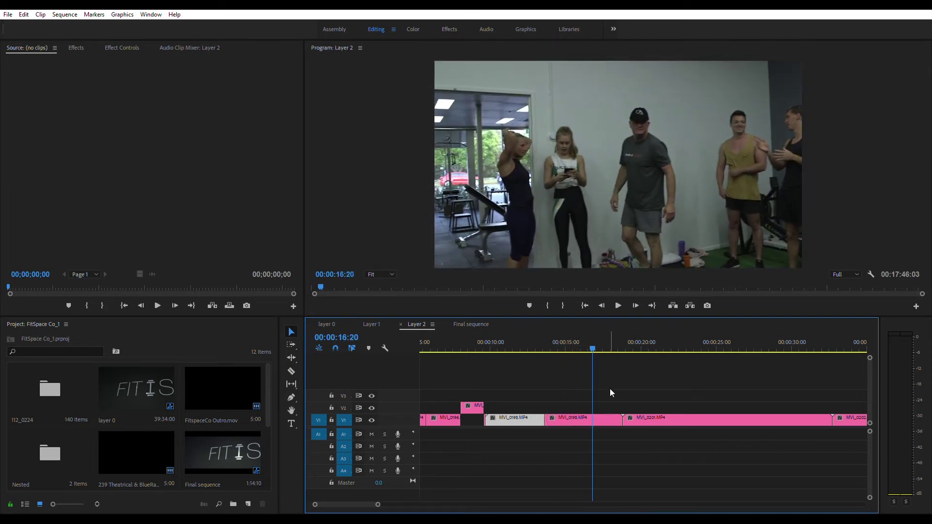
pyautogui.click(609, 417)
pyautogui.hotkey('ctrl', 'k')
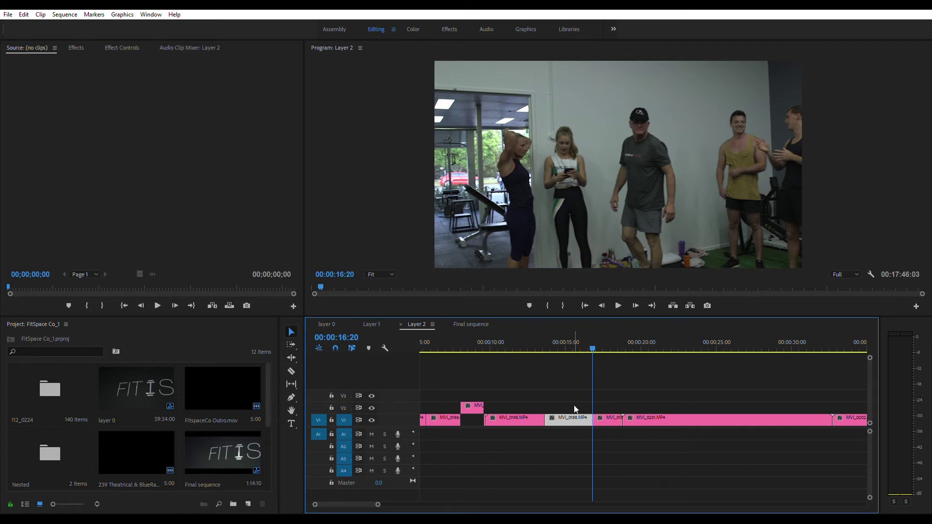
pyautogui.moveTo(575, 418); pyautogui.dragTo(575, 405)
# Skim into clip MVI_0201 and split it at 00:00:24:13.
pyautogui.moveTo(612, 337); pyautogui.dragTo(709, 327)
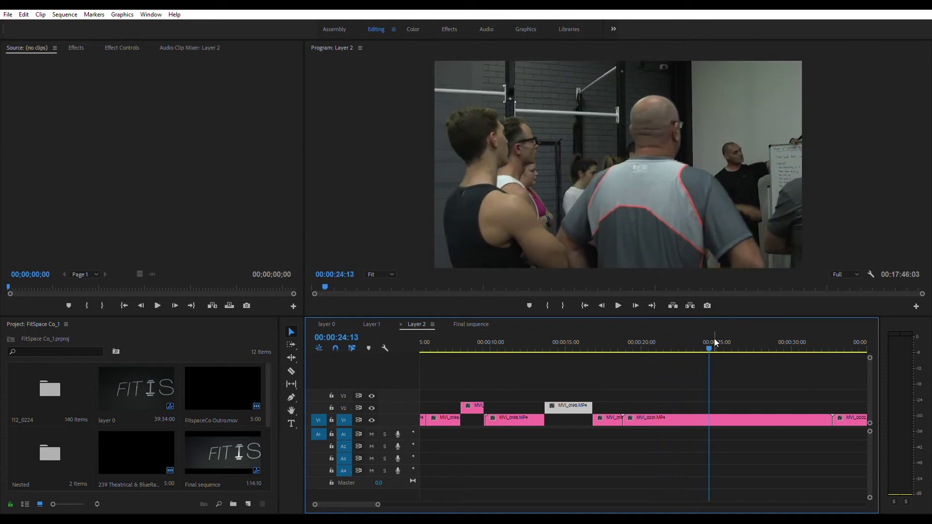
pyautogui.click(724, 415)
pyautogui.hotkey('ctrl', 'k')
pyautogui.scroll(-3, 714, 402)
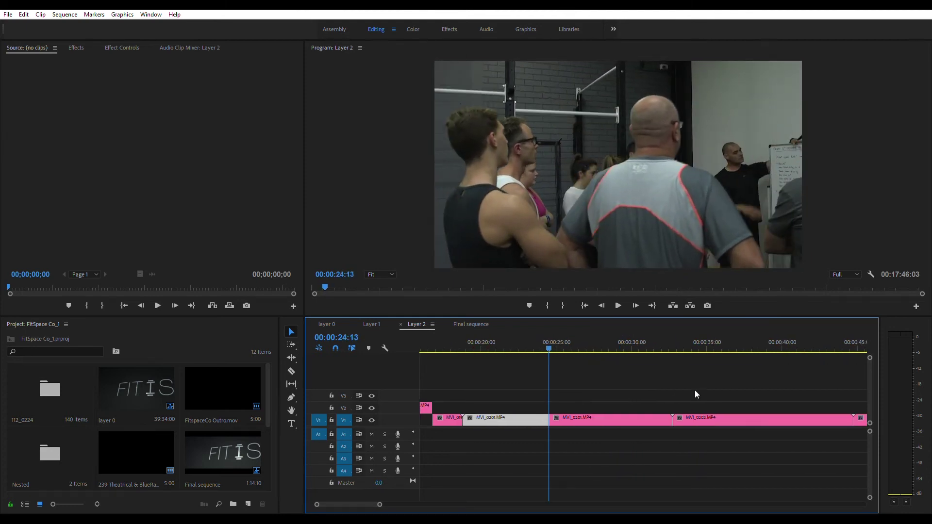
# Split MVI_0201 again at 00:00:28:08 and raise the segment between the two cuts to track V2.
pyautogui.moveTo(558, 335); pyautogui.dragTo(607, 338)
pyautogui.click(612, 417)
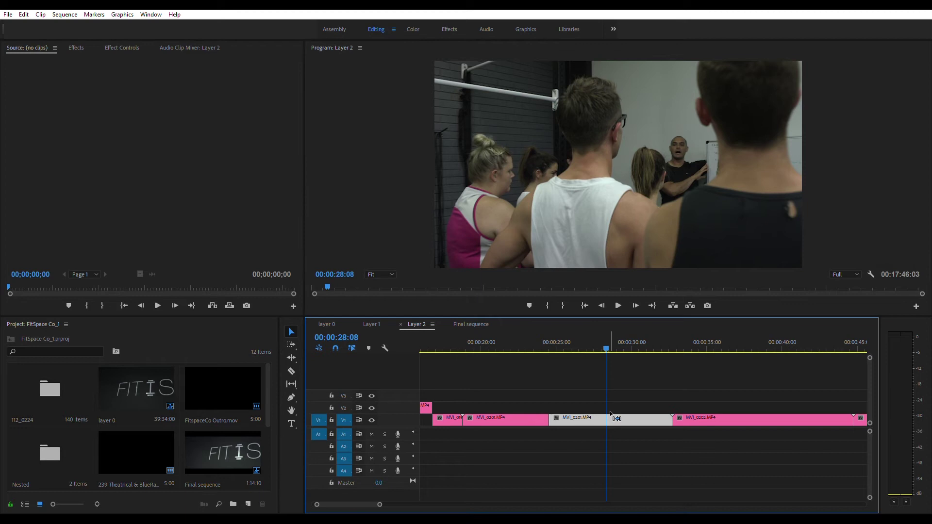
pyautogui.hotkey('ctrl', 'k')
pyautogui.moveTo(592, 414); pyautogui.dragTo(588, 402)
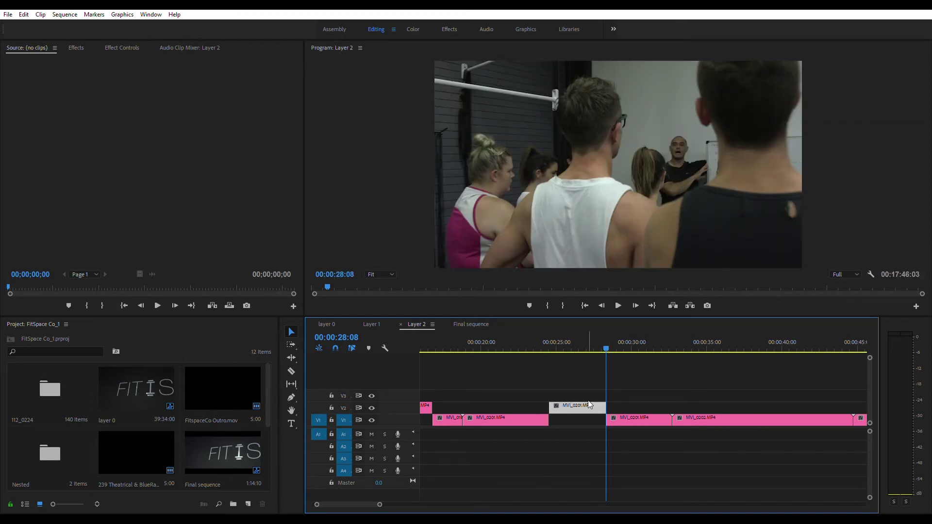
pyautogui.press('-')
pyautogui.press('-')
pyautogui.press('-')
pyautogui.press('-')
pyautogui.press('-')
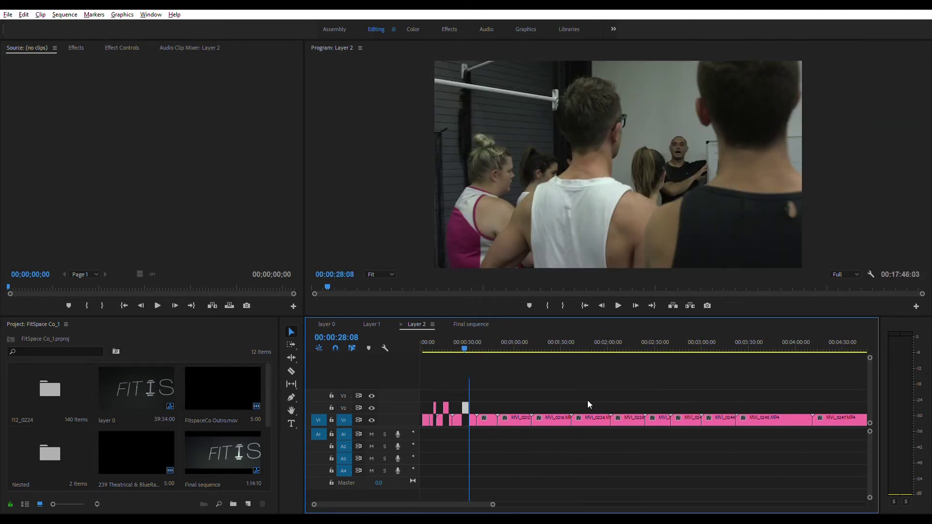
# Look over the Layer 2 timeline and compare it with the Final sequence timeline.
pyautogui.press('-')
pyautogui.scroll(5, 571, 396)
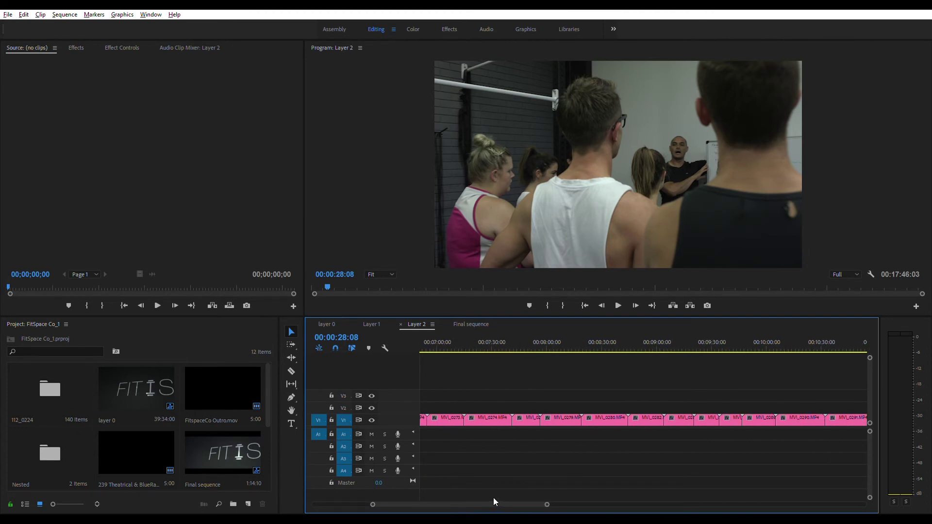
pyautogui.moveTo(494, 498); pyautogui.dragTo(411, 495)
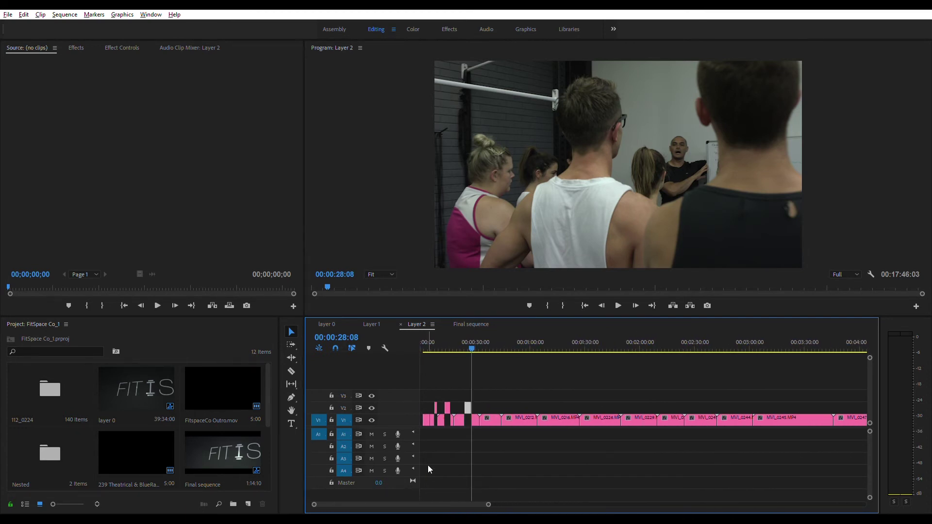
pyautogui.click(475, 321)
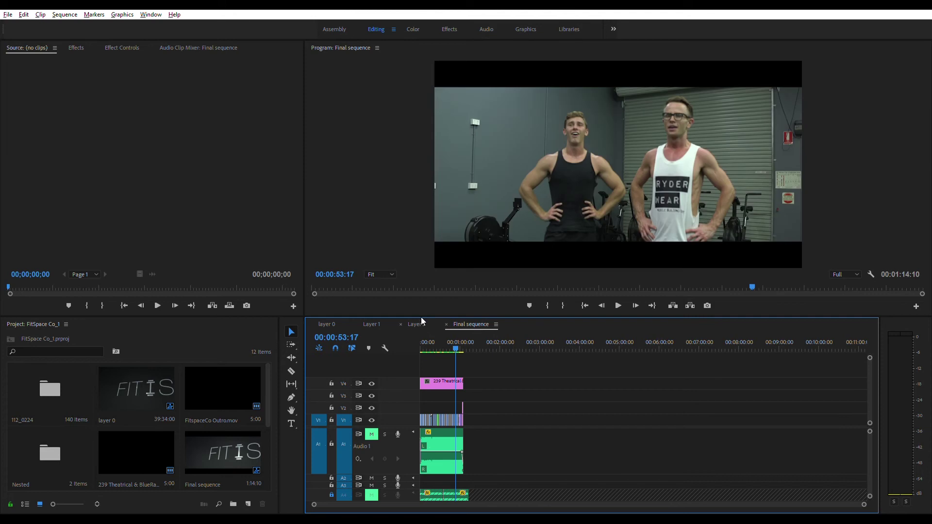
pyautogui.click(418, 324)
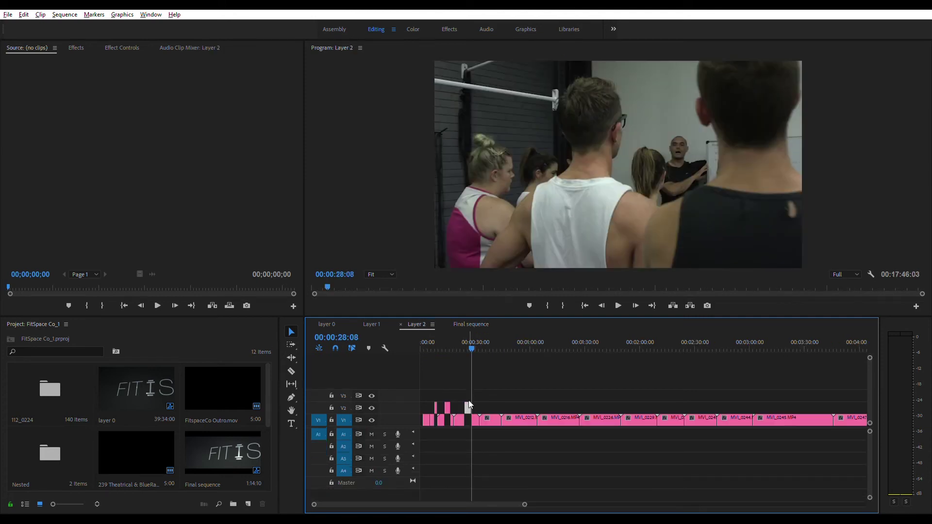
pyautogui.click(458, 321)
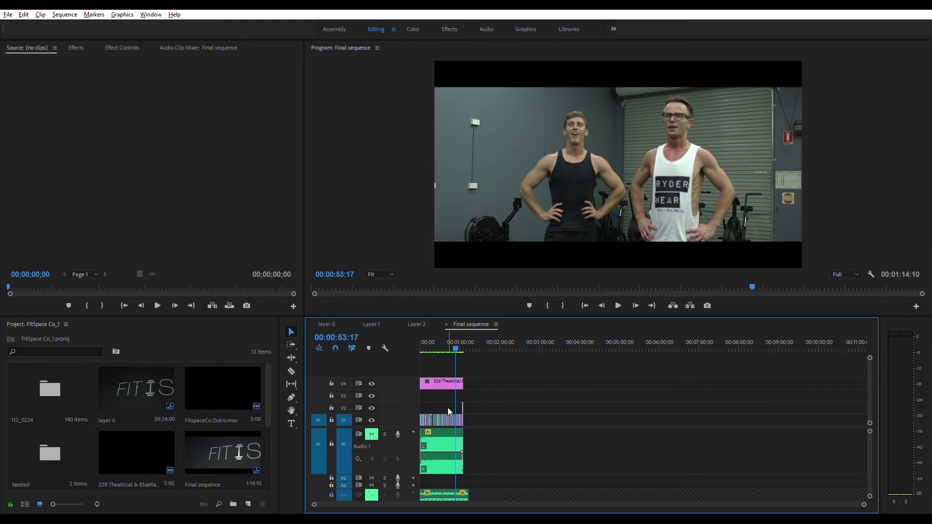
# Skim the unsorted clips in the Layer 1 sequence up to about 00:02:08:13 and raise clip MVI_0206 to track V3.
pyautogui.click(373, 324)
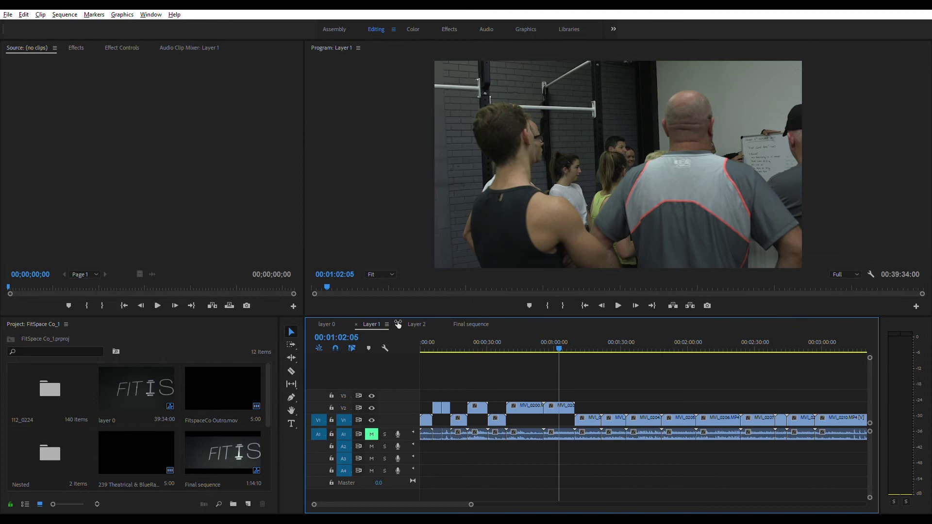
pyautogui.click(584, 332)
pyautogui.click(630, 342)
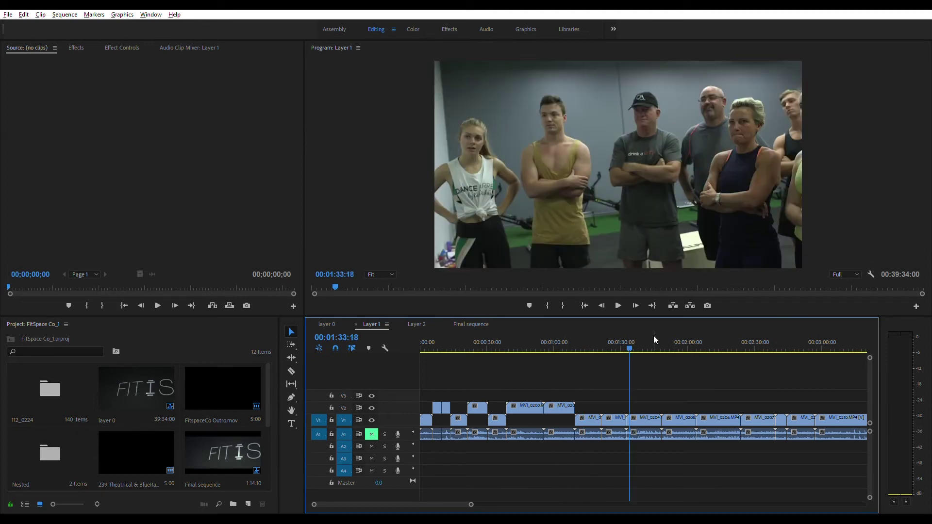
pyautogui.click(677, 337)
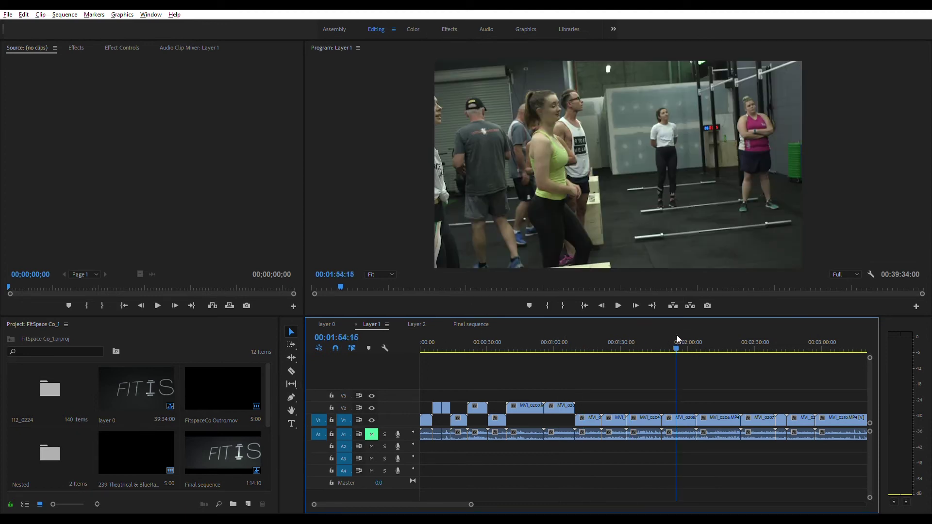
pyautogui.click(704, 335)
pyautogui.click(711, 336)
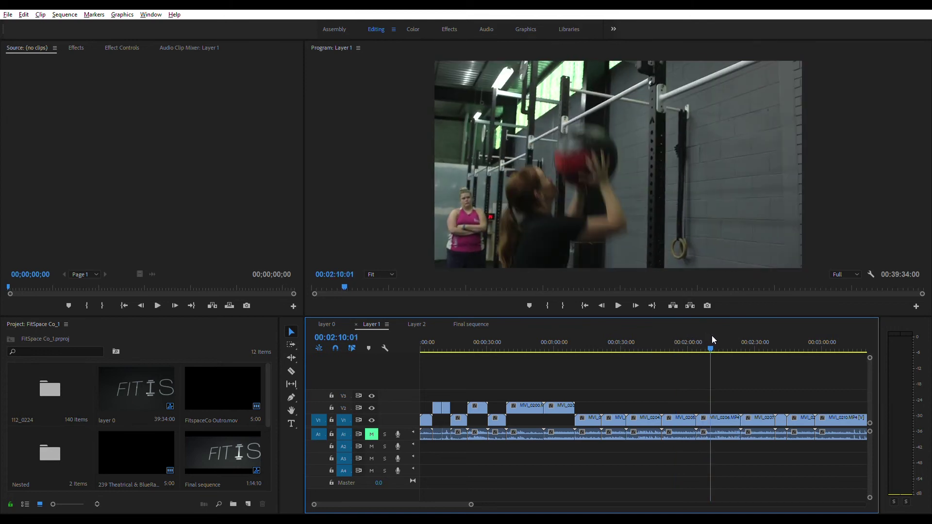
pyautogui.moveTo(711, 336); pyautogui.dragTo(708, 335)
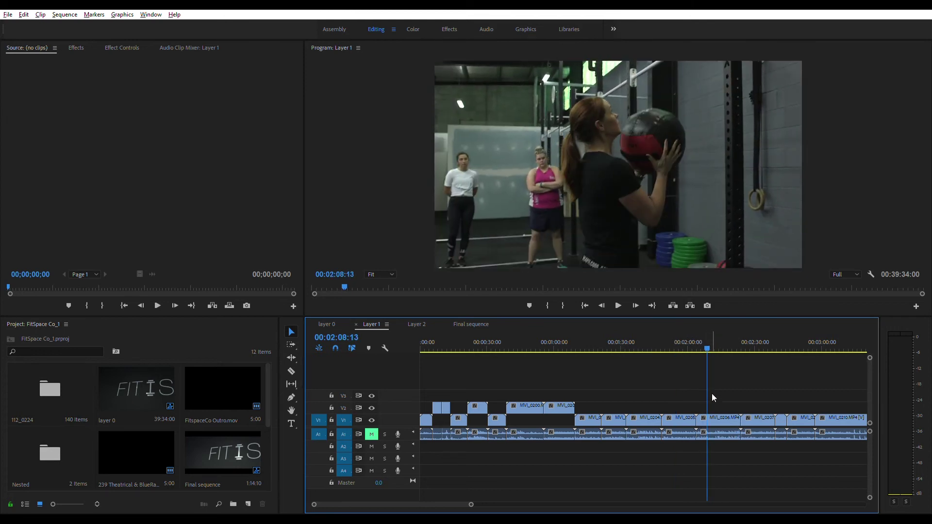
pyautogui.moveTo(713, 418); pyautogui.dragTo(714, 391)
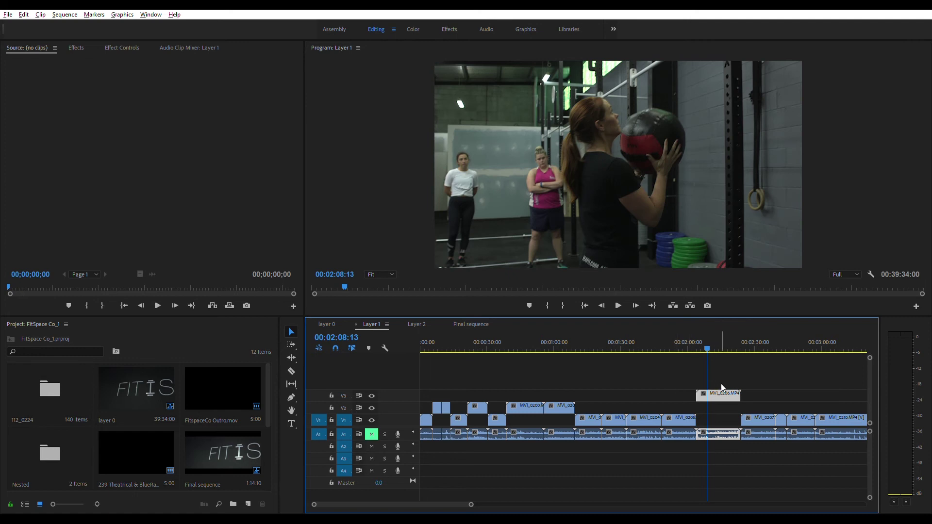
# In the layer 0 sequence, clear the current clip selection and select all the clips on track V3.
pyautogui.click(327, 317)
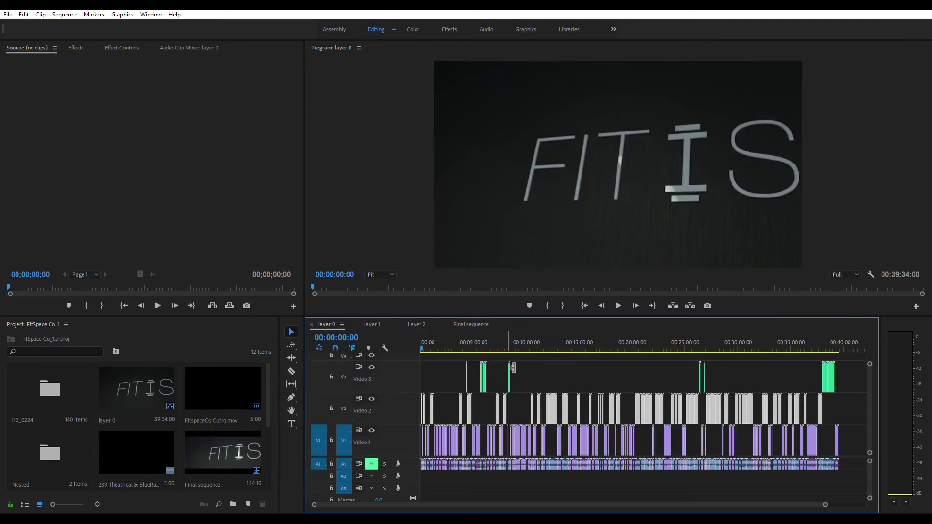
pyautogui.click(857, 370)
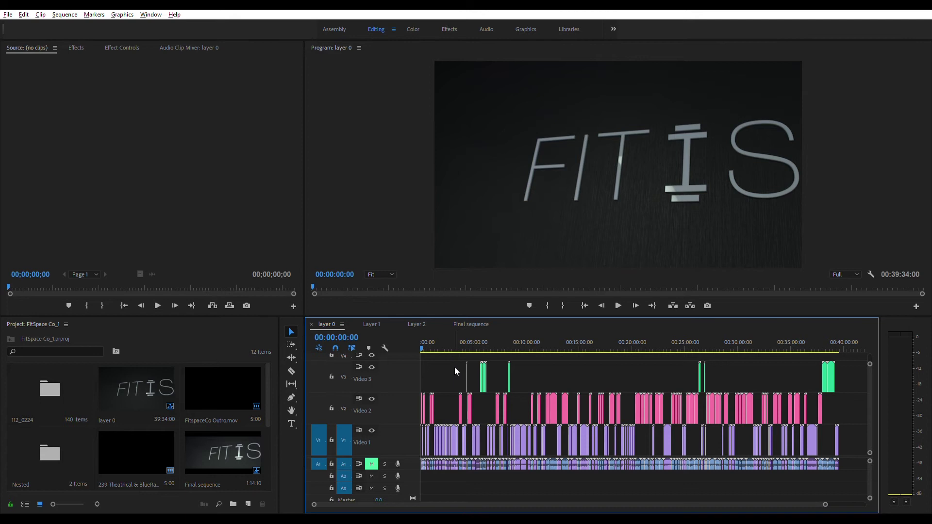
pyautogui.moveTo(452, 376); pyautogui.dragTo(857, 372)
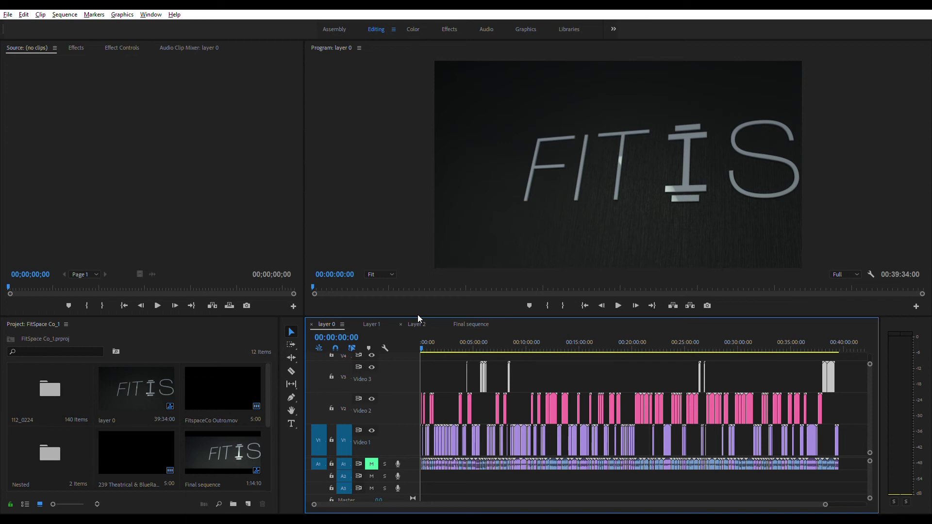
# Examine the Final sequence, layer 0, Layer 1 and Layer 2 timelines in turn to compare the sorting stages.
pyautogui.click(474, 318)
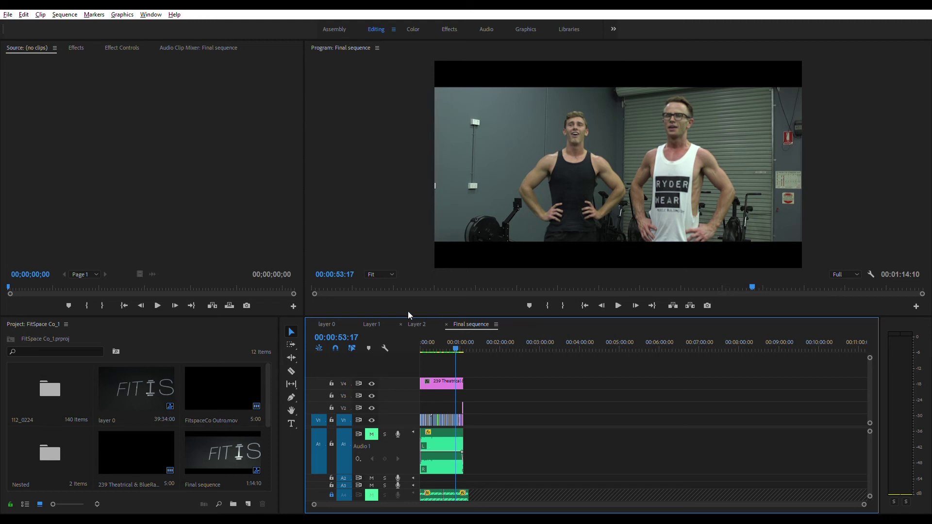
pyautogui.click(326, 323)
pyautogui.click(367, 323)
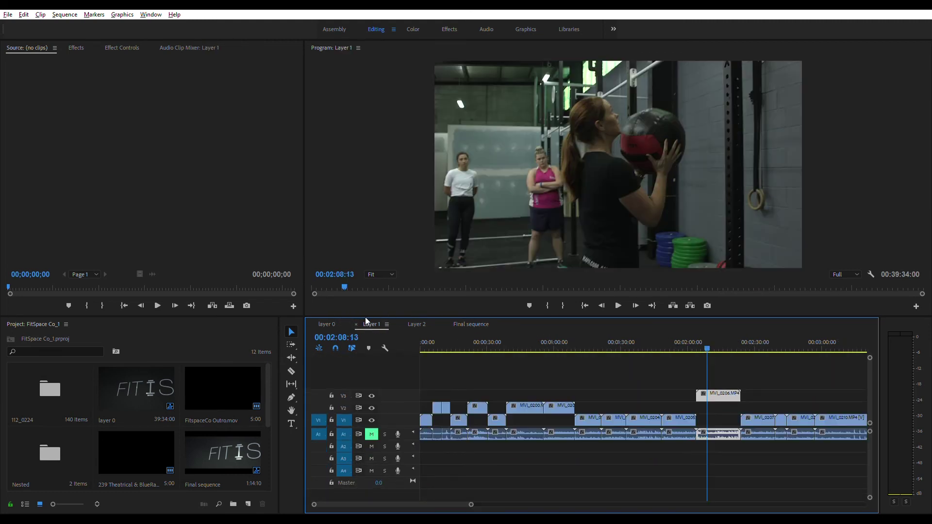
pyautogui.click(417, 324)
pyautogui.click(472, 317)
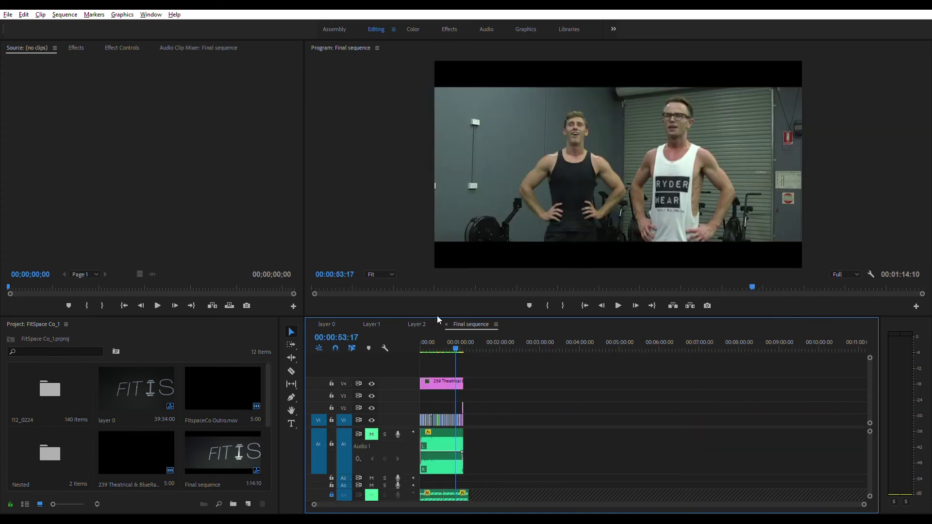
pyautogui.click(338, 319)
pyautogui.click(375, 320)
pyautogui.click(412, 318)
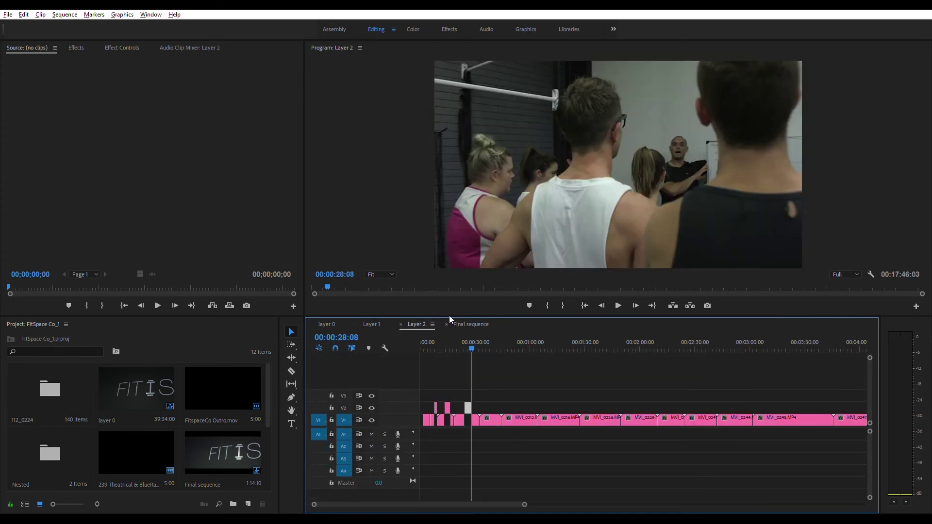
pyautogui.click(468, 317)
# Dock the Layer 1 timeline in its own panel above the other sequences, and dock the Layer 2 timeline above Layer 1.
pyautogui.moveTo(511, 316); pyautogui.dragTo(525, 403)
pyautogui.moveTo(372, 411); pyautogui.dragTo(486, 391)
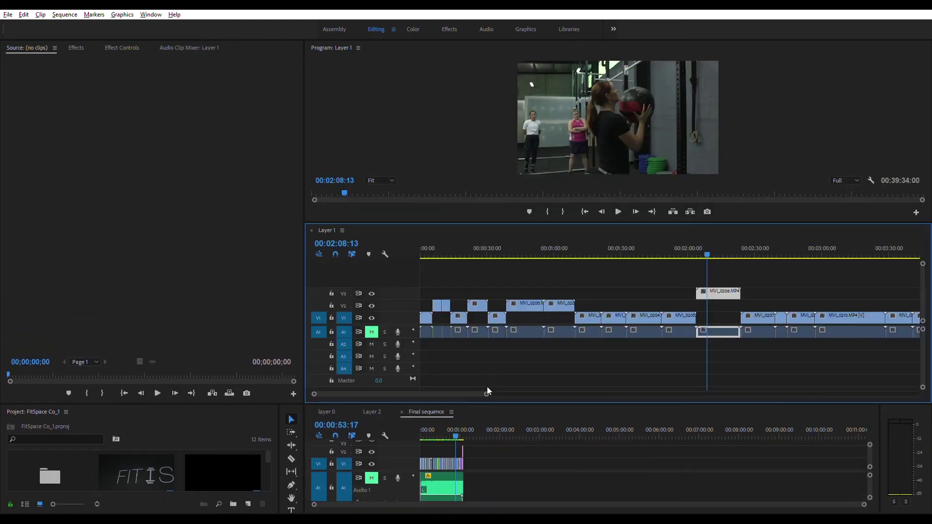
pyautogui.click(372, 411)
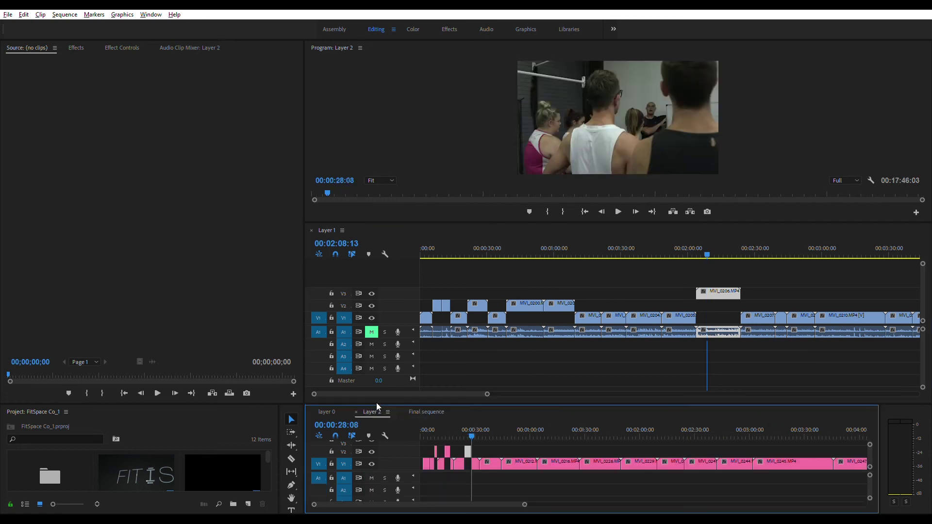
pyautogui.moveTo(557, 205); pyautogui.dragTo(557, 206)
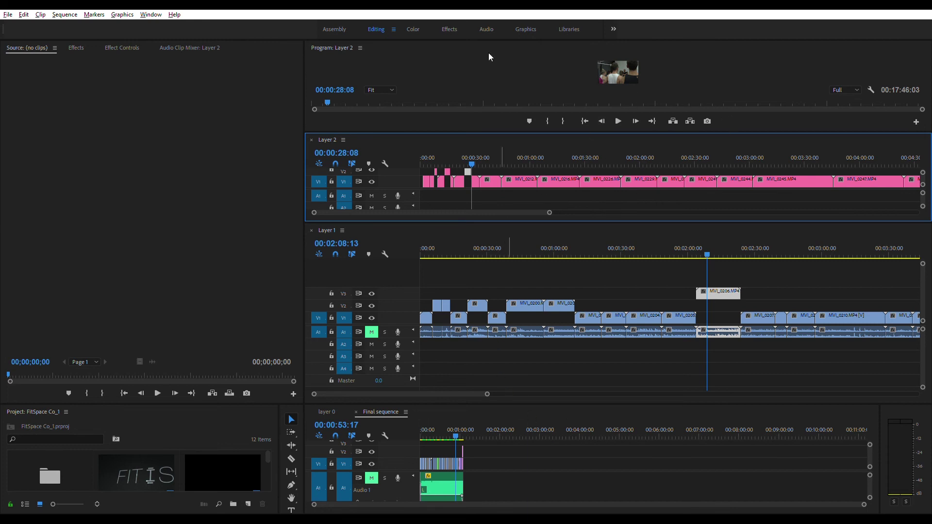
pyautogui.click(472, 21)
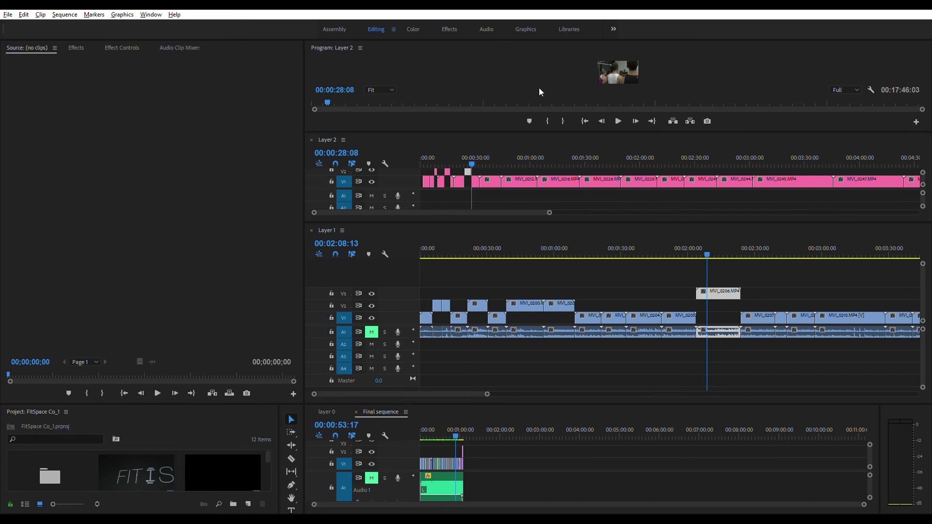